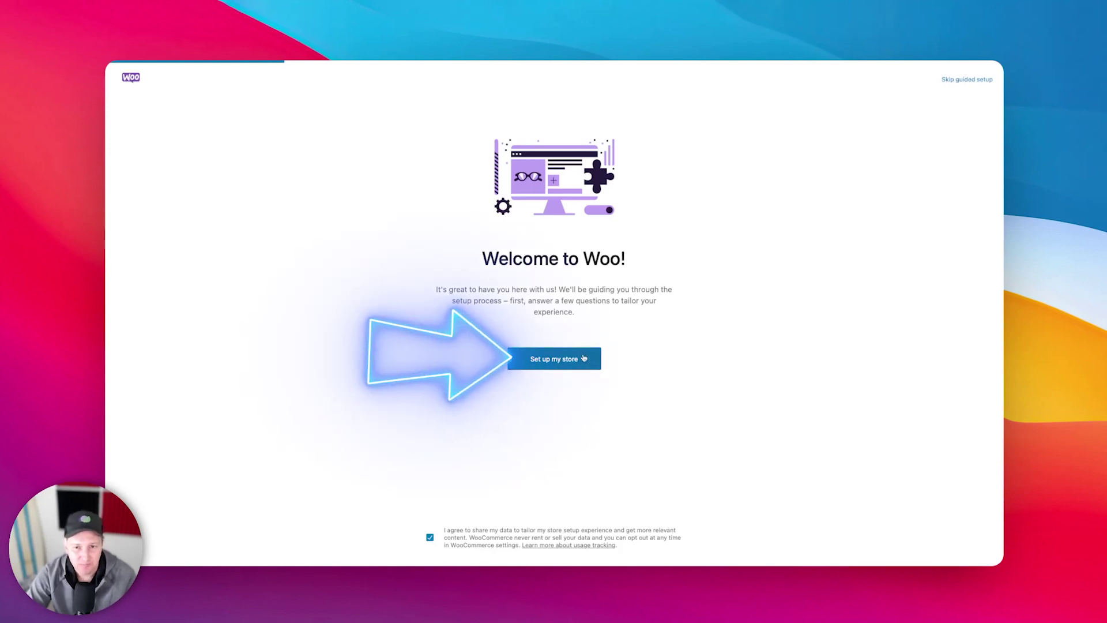
# Start the store setup as a new business and confirm the store name and location.
pyautogui.click(583, 359)
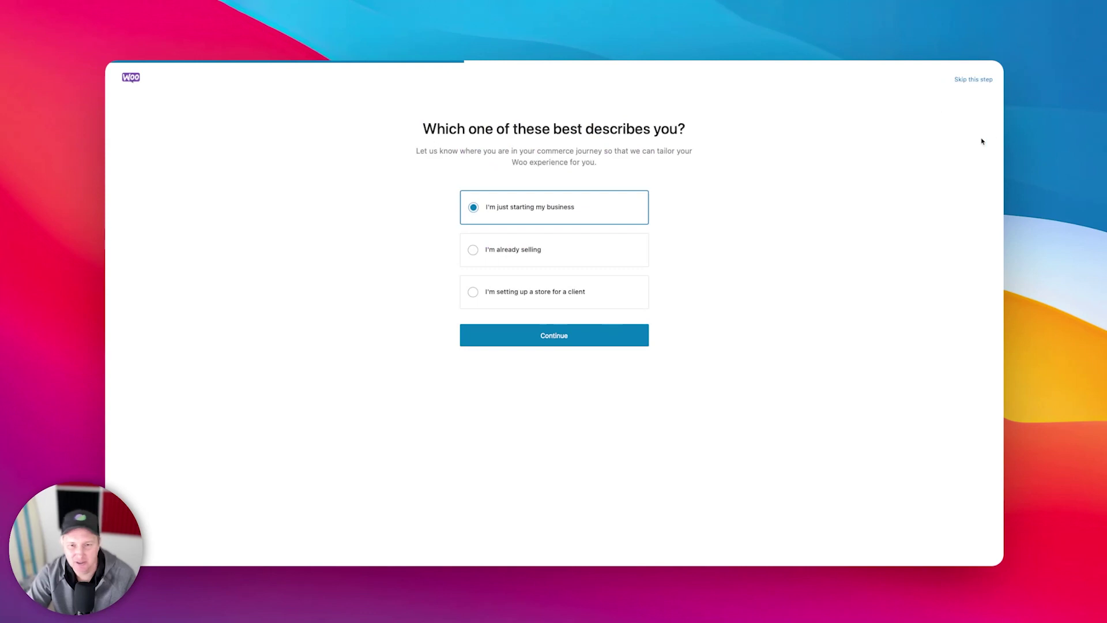
pyautogui.click(967, 82)
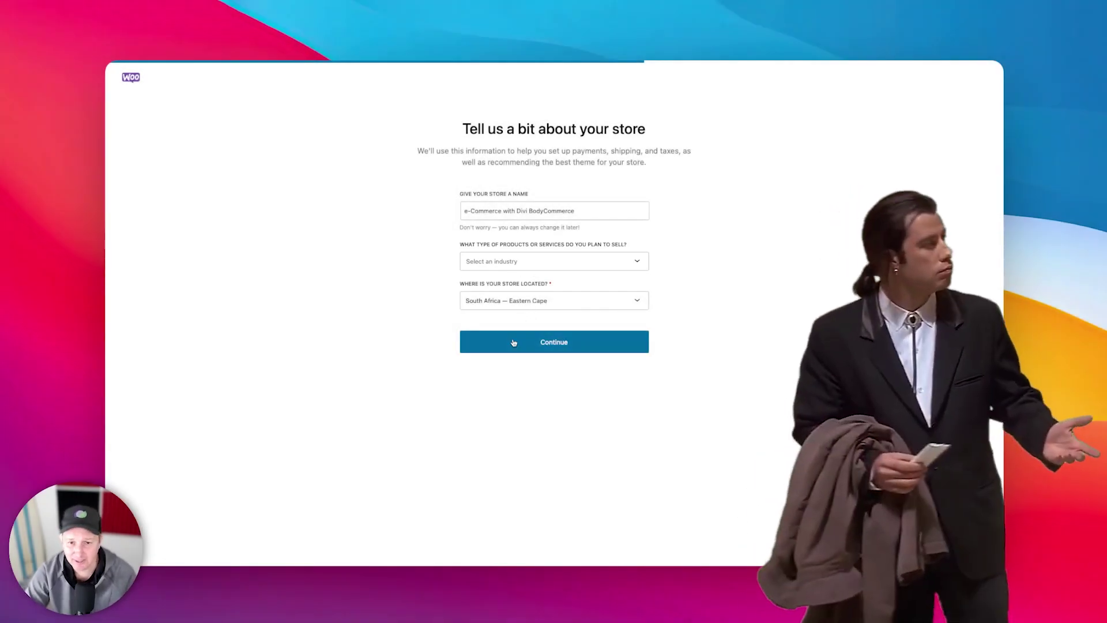
pyautogui.click(514, 341)
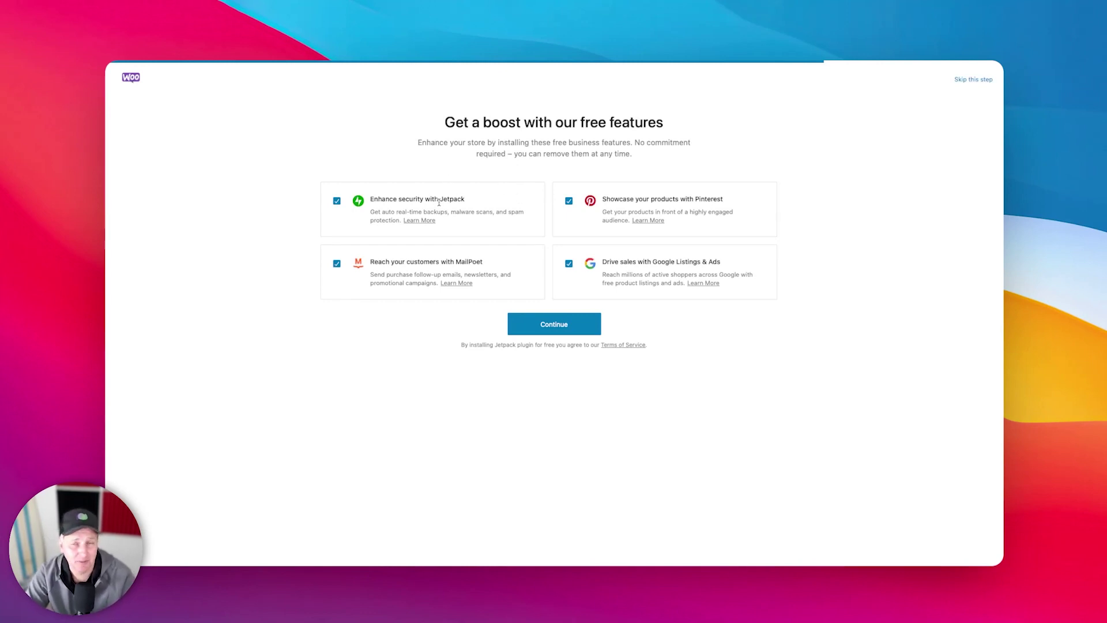
# Decline the free Jetpack, MailPoet, Pinterest and Google add-ons and finish onboarding.
pyautogui.click(336, 202)
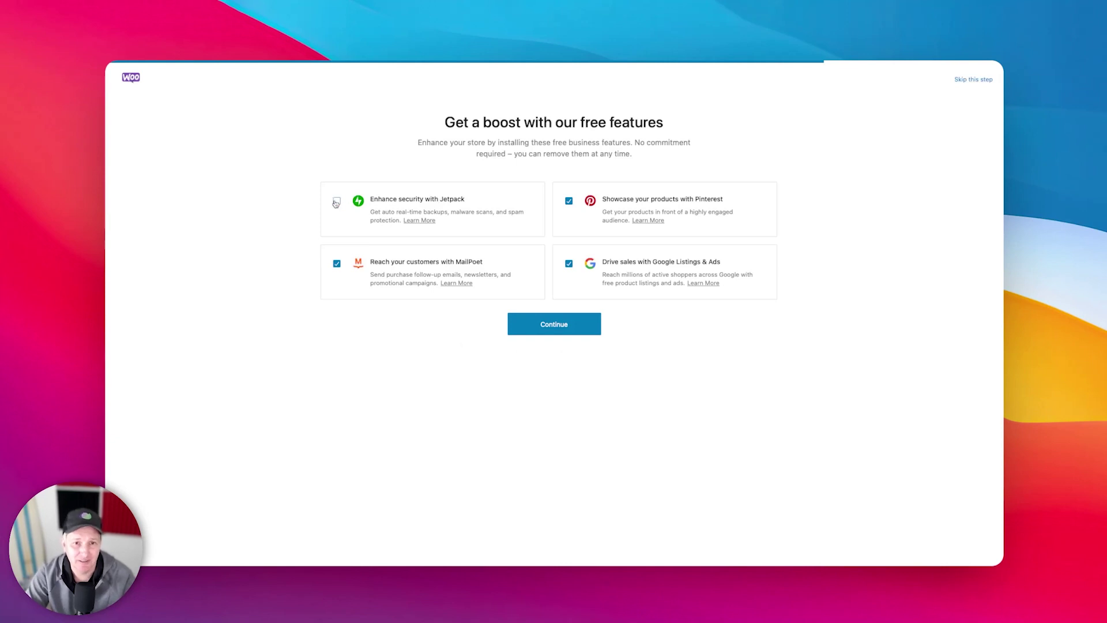
pyautogui.click(335, 267)
pyautogui.click(568, 201)
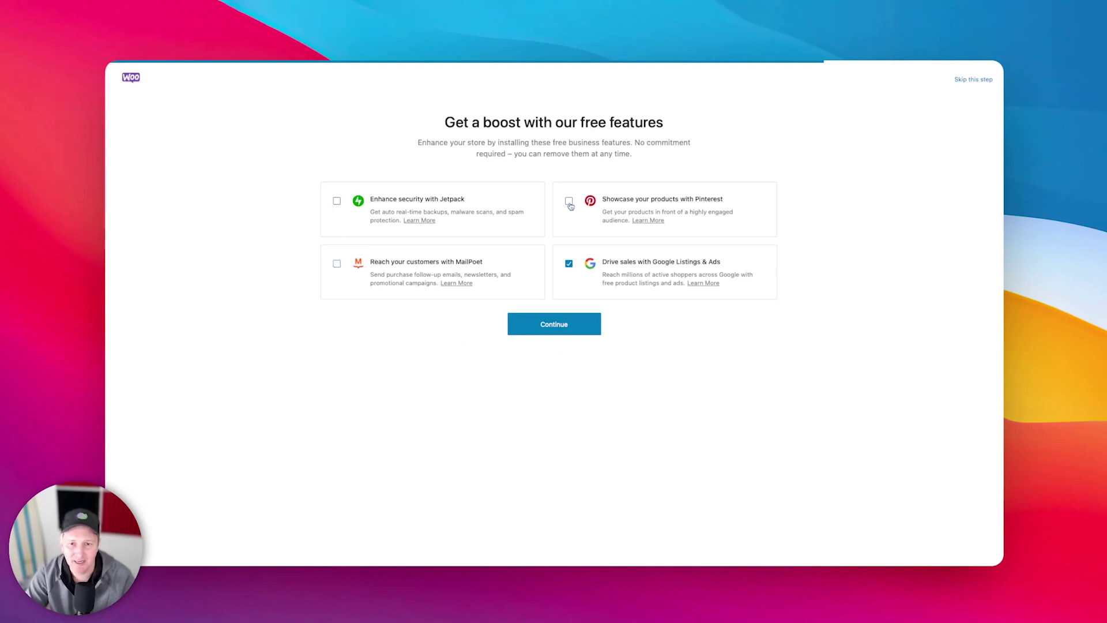
pyautogui.click(553, 323)
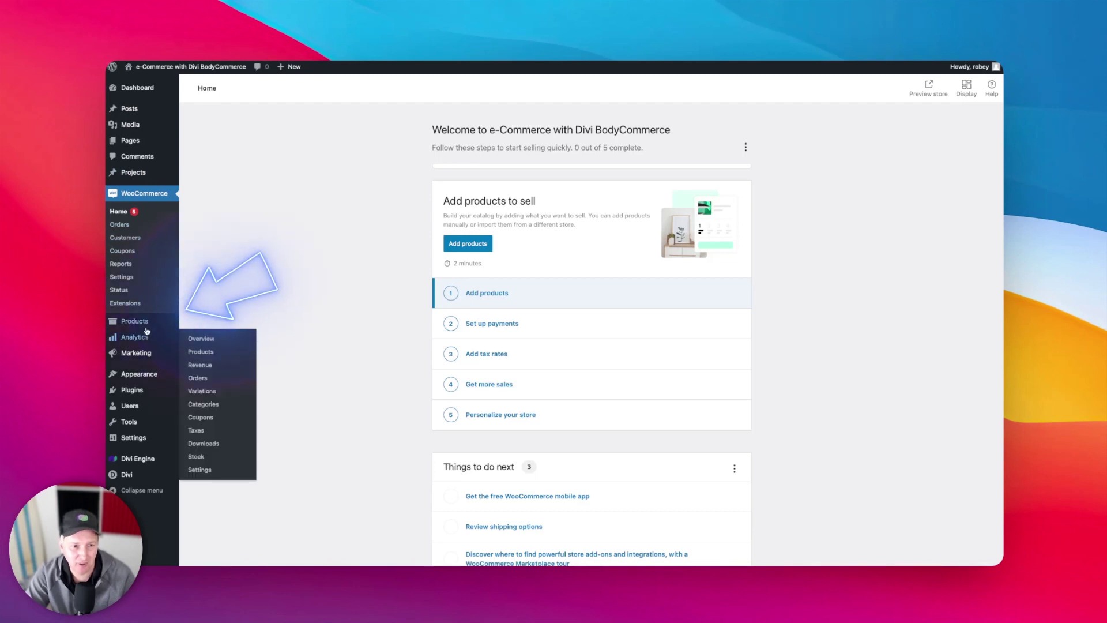
# Bring up the sidebar's Pages menu to reach All Pages.
pyautogui.moveTo(147, 327)
pyautogui.moveTo(138, 355)
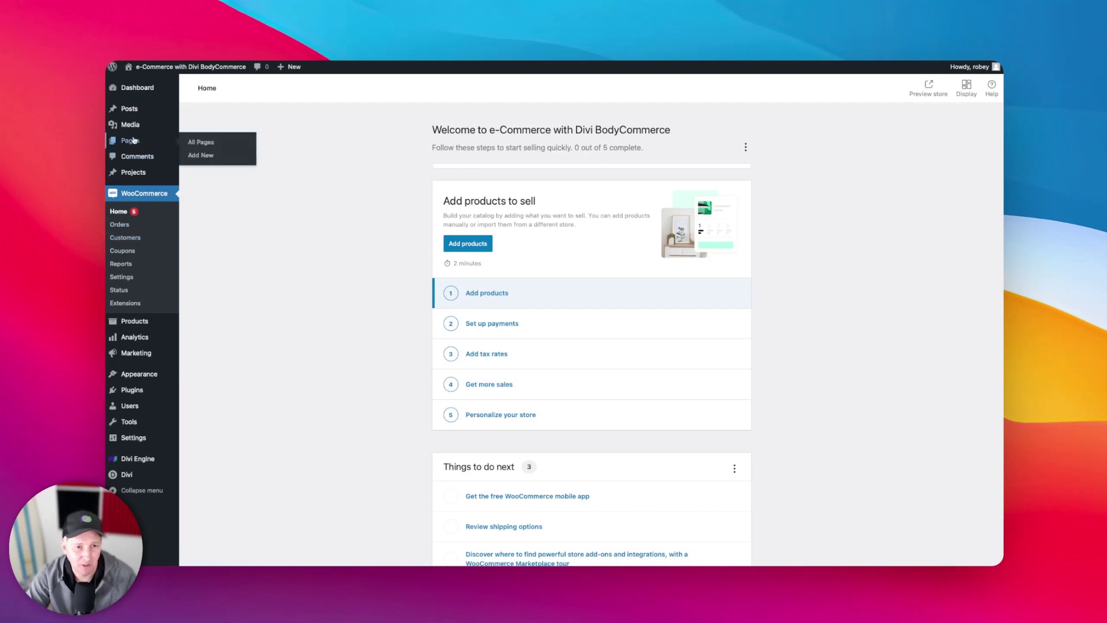
pyautogui.click(132, 142)
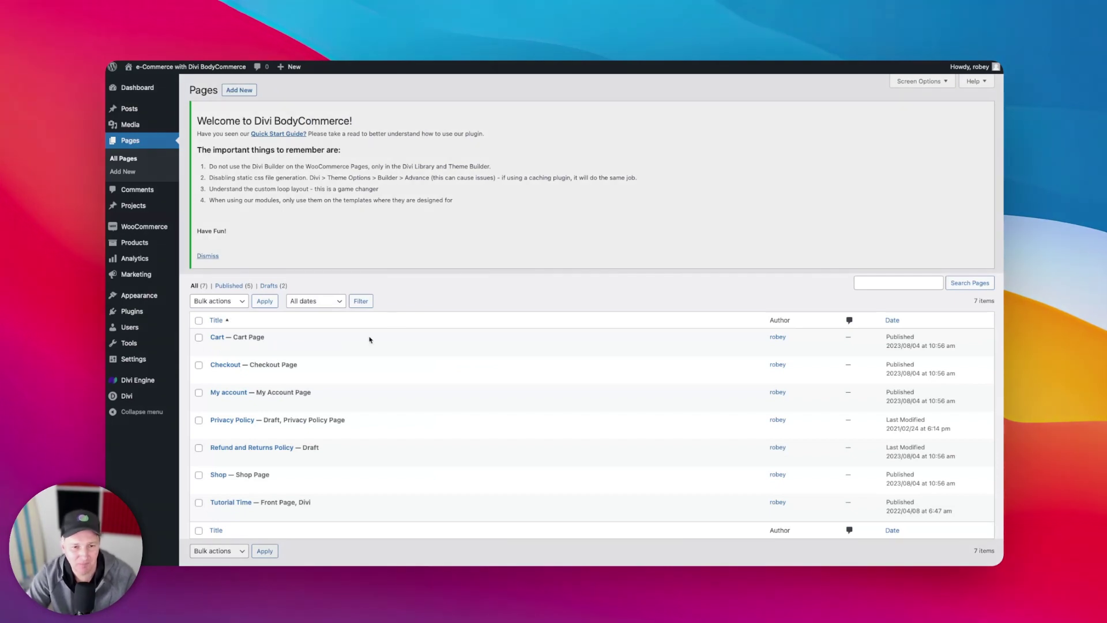
pyautogui.moveTo(222, 344)
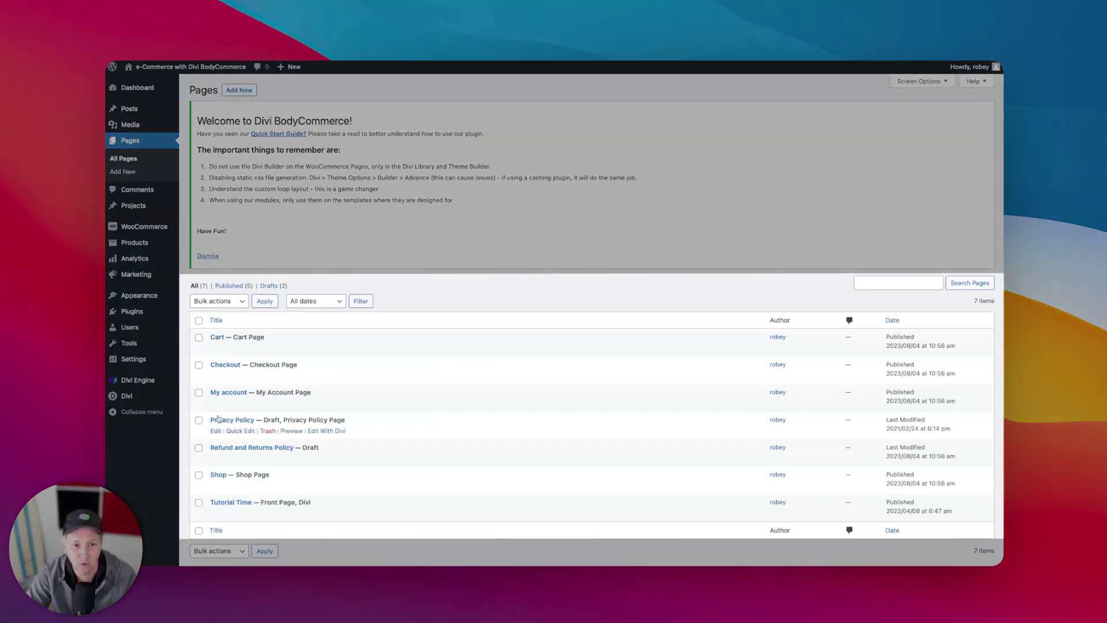
pyautogui.moveTo(223, 373)
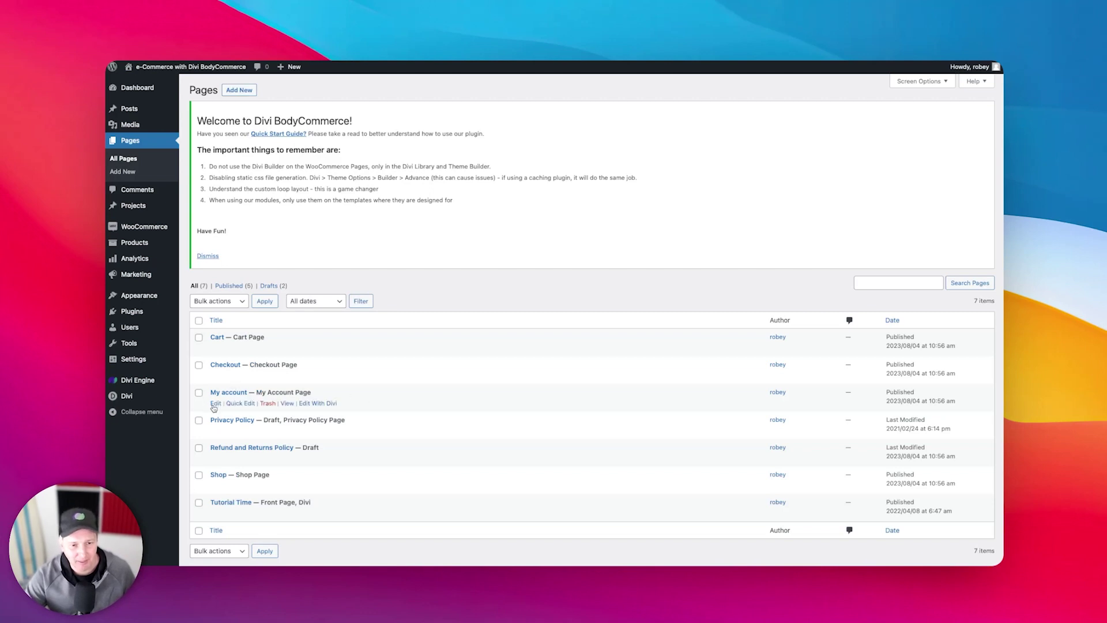
pyautogui.moveTo(259, 430)
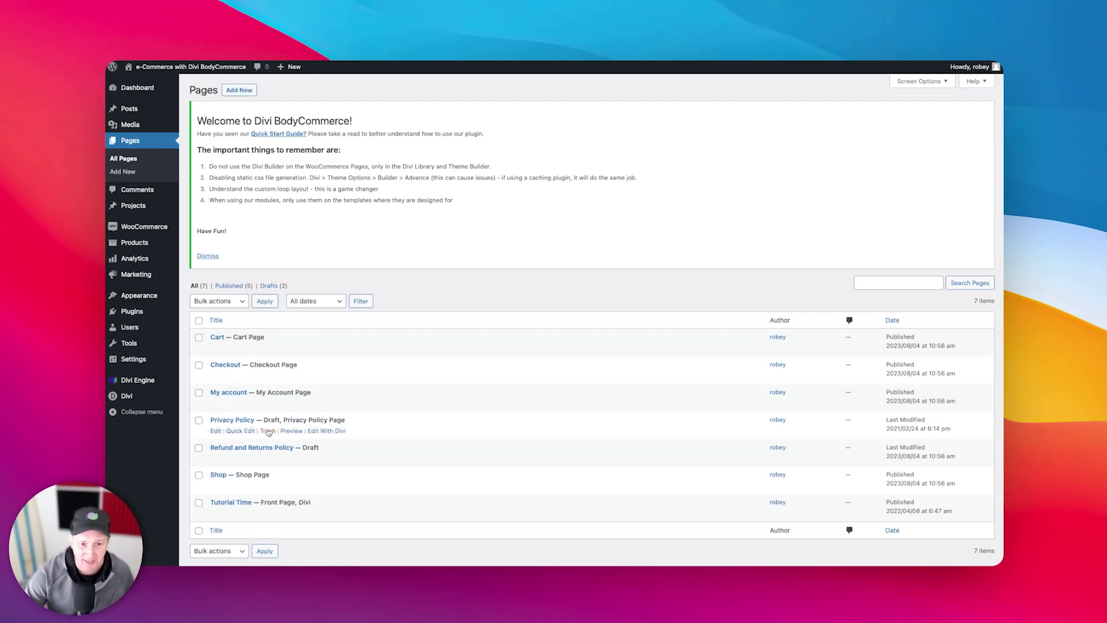
pyautogui.moveTo(274, 448)
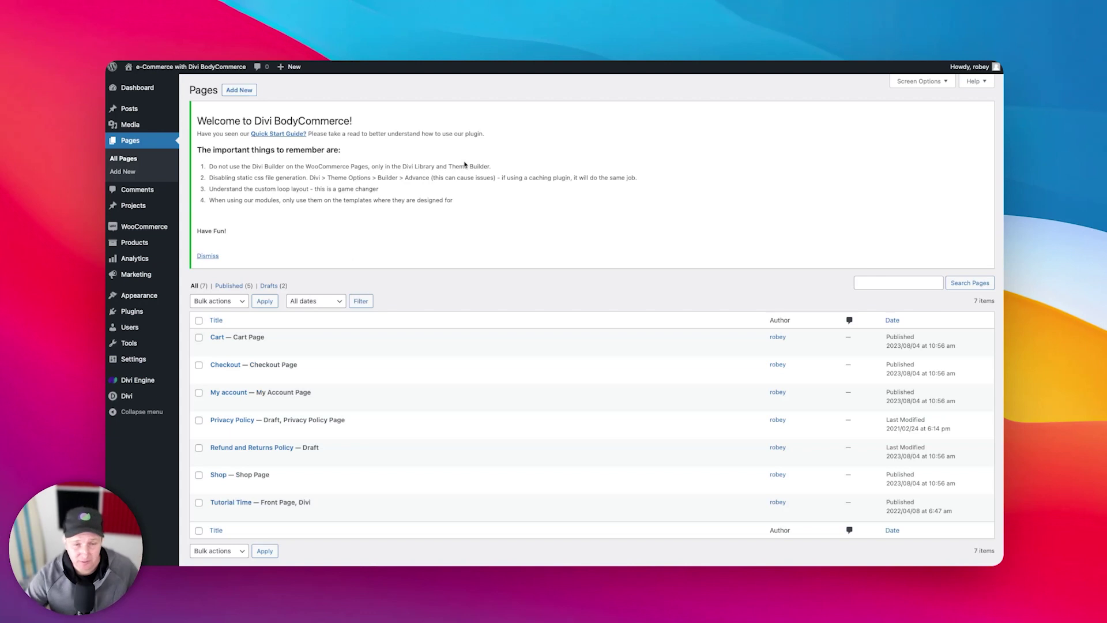
pyautogui.scroll(-1, 302, 398)
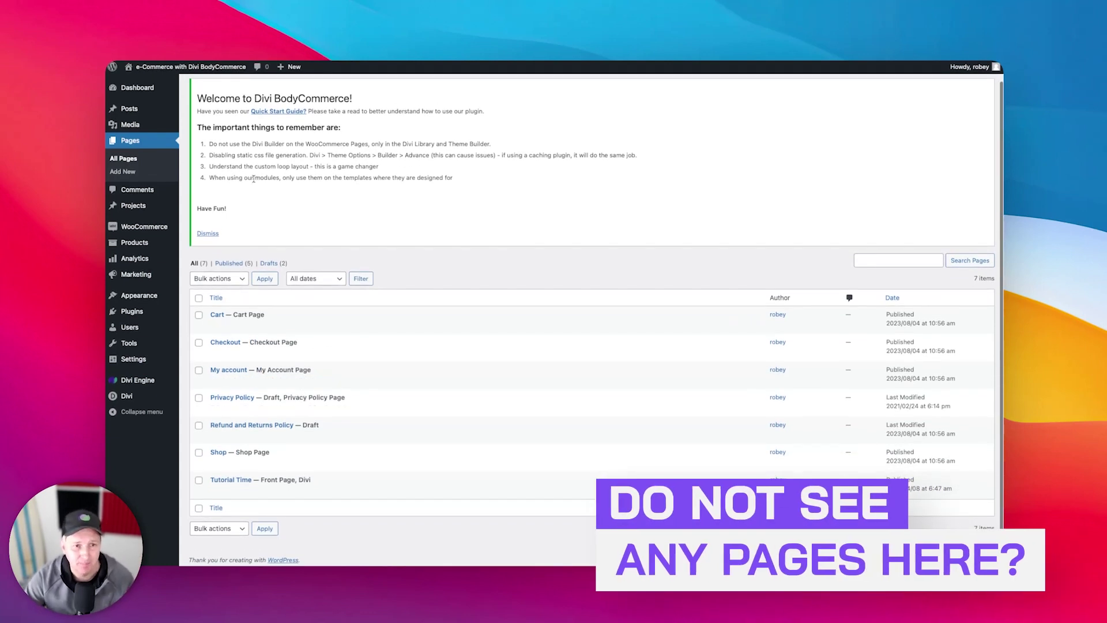
pyautogui.moveTo(150, 226)
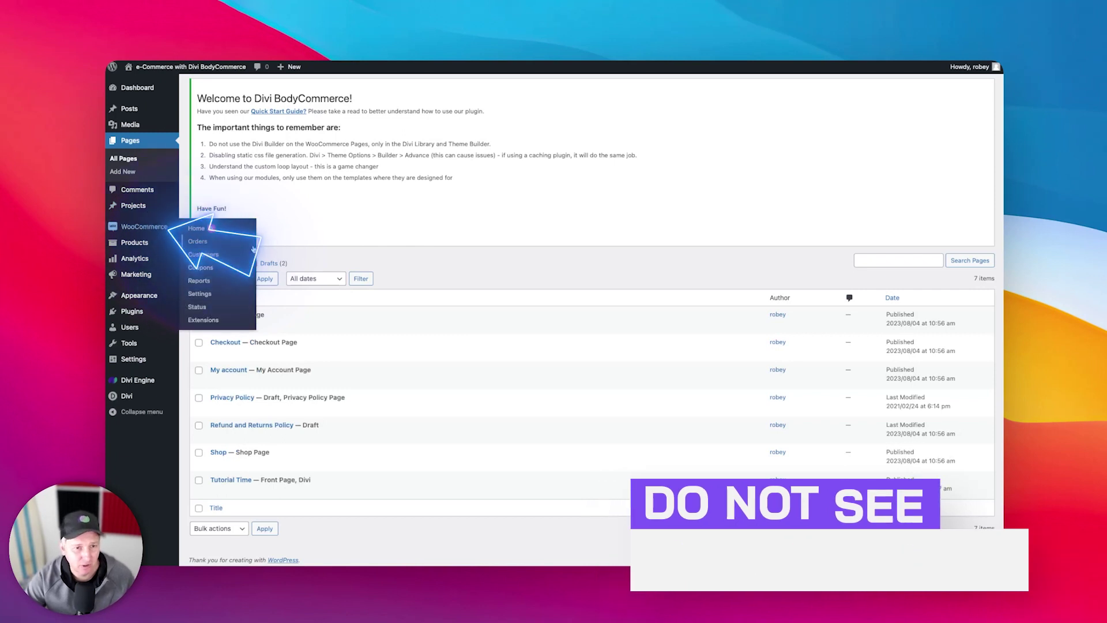
# Open the system status report and check the WooCommerce pages section's Shop, Cart, Checkout, My account and Terms assignments.
pyautogui.click(207, 309)
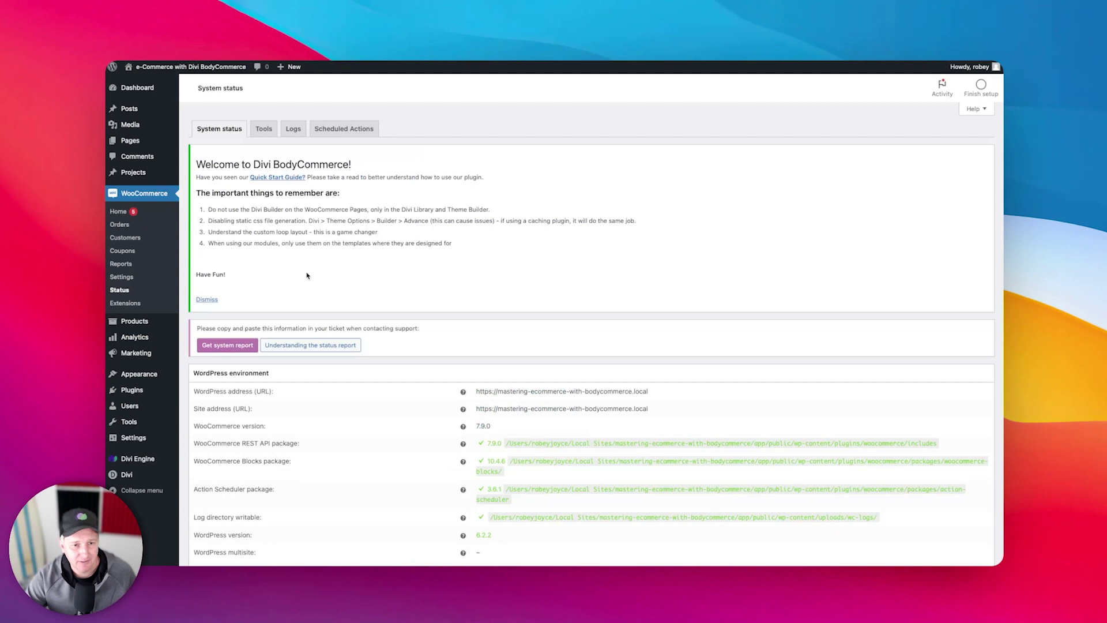
pyautogui.scroll(-4, 412, 252)
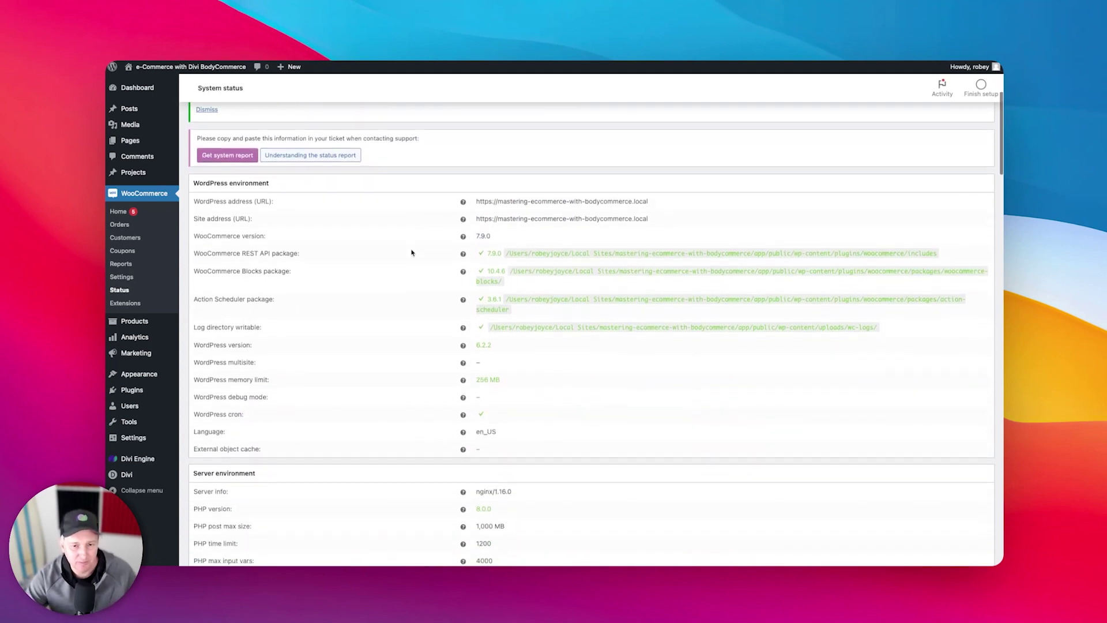
pyautogui.scroll(-8, 412, 253)
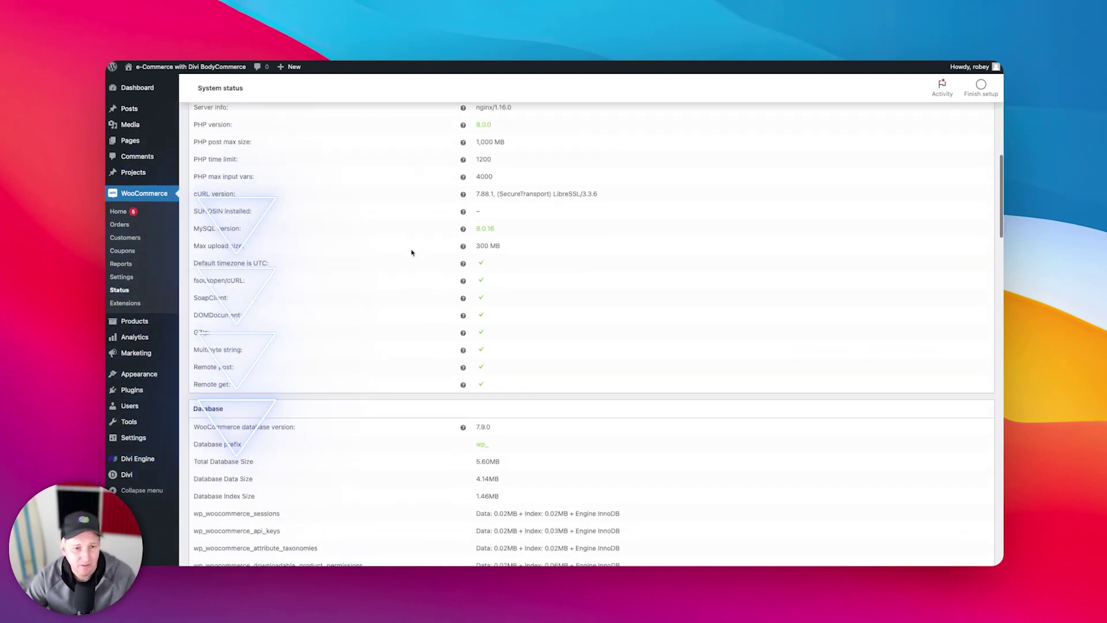
pyautogui.scroll(-16, 412, 252)
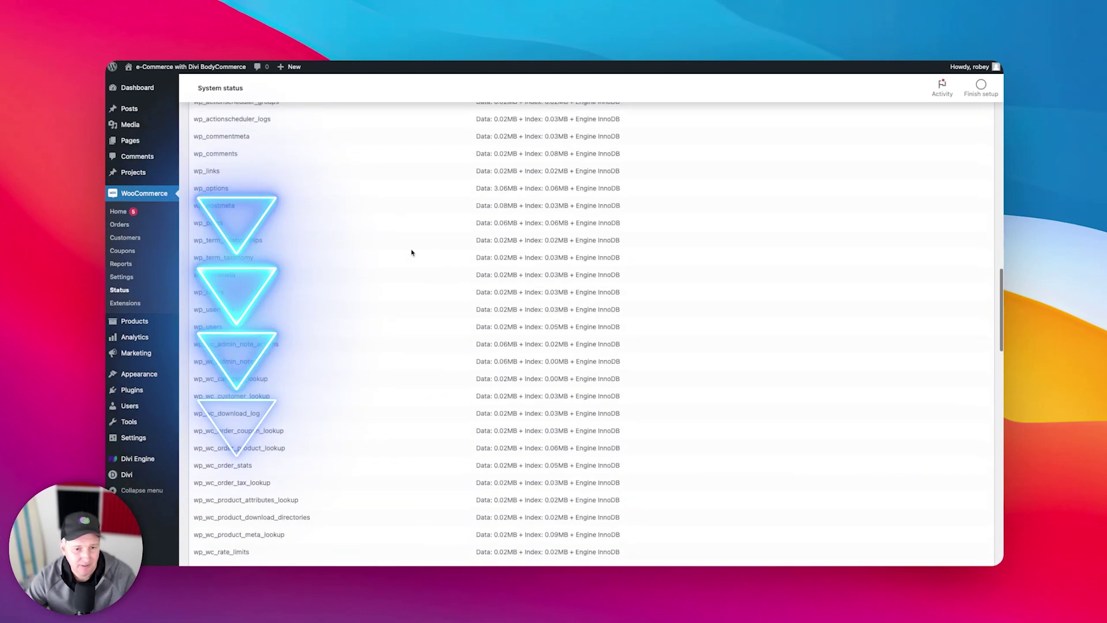
pyautogui.scroll(-7, 412, 252)
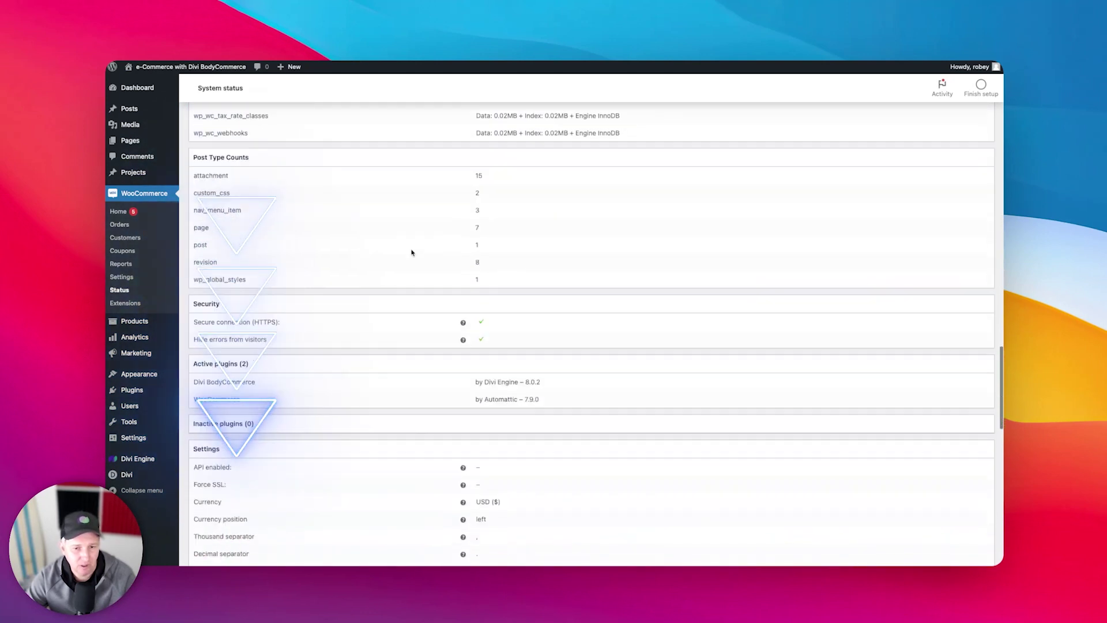
pyautogui.scroll(-8, 412, 253)
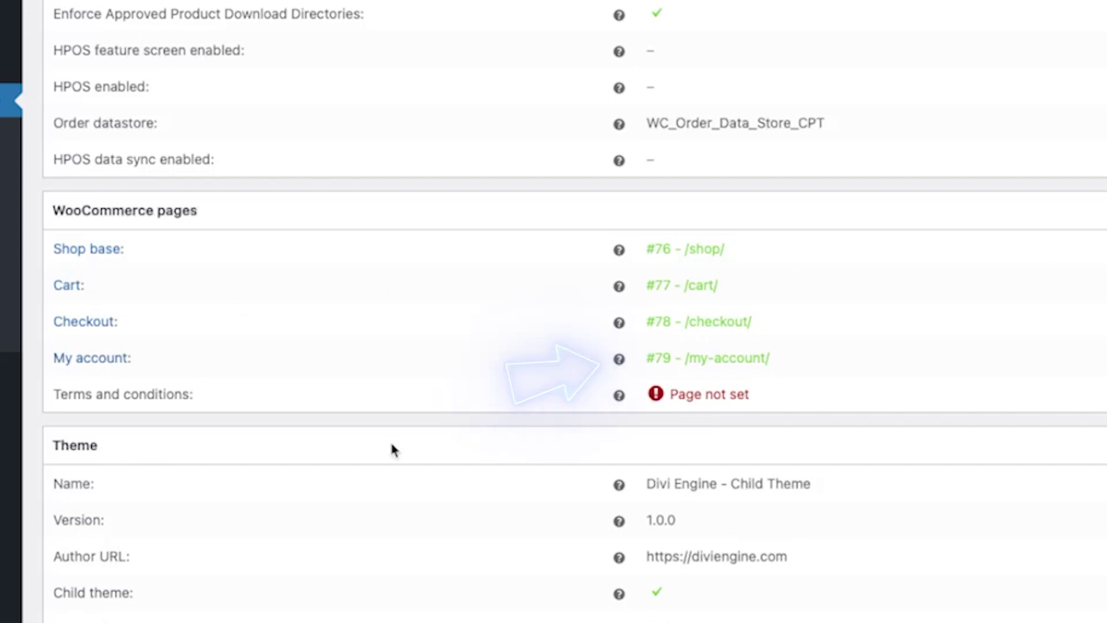
pyautogui.scroll(-5, 390, 441)
pyautogui.scroll(4, 391, 450)
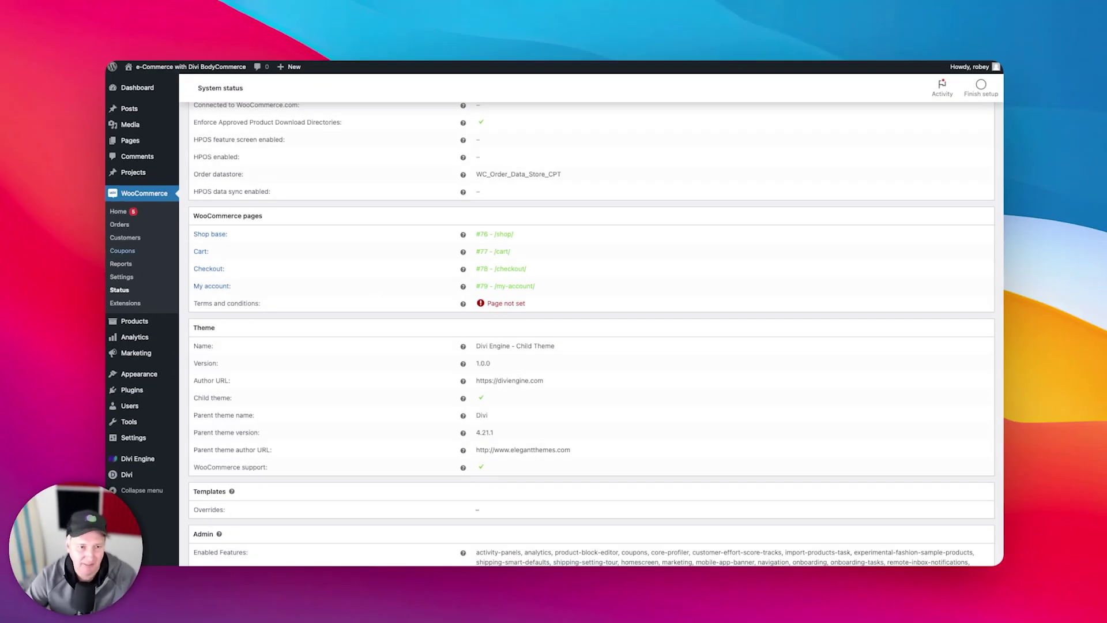
# Look over the General settings tab's store address, general and currency options.
pyautogui.click(123, 278)
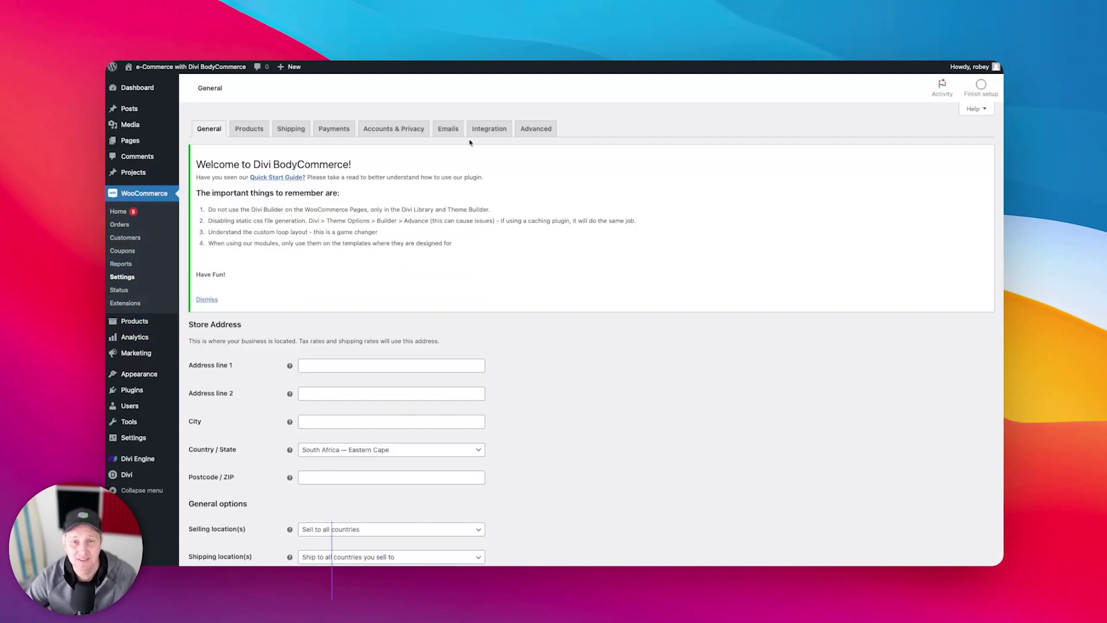
pyautogui.scroll(-3, 440, 304)
pyautogui.scroll(-1, 440, 304)
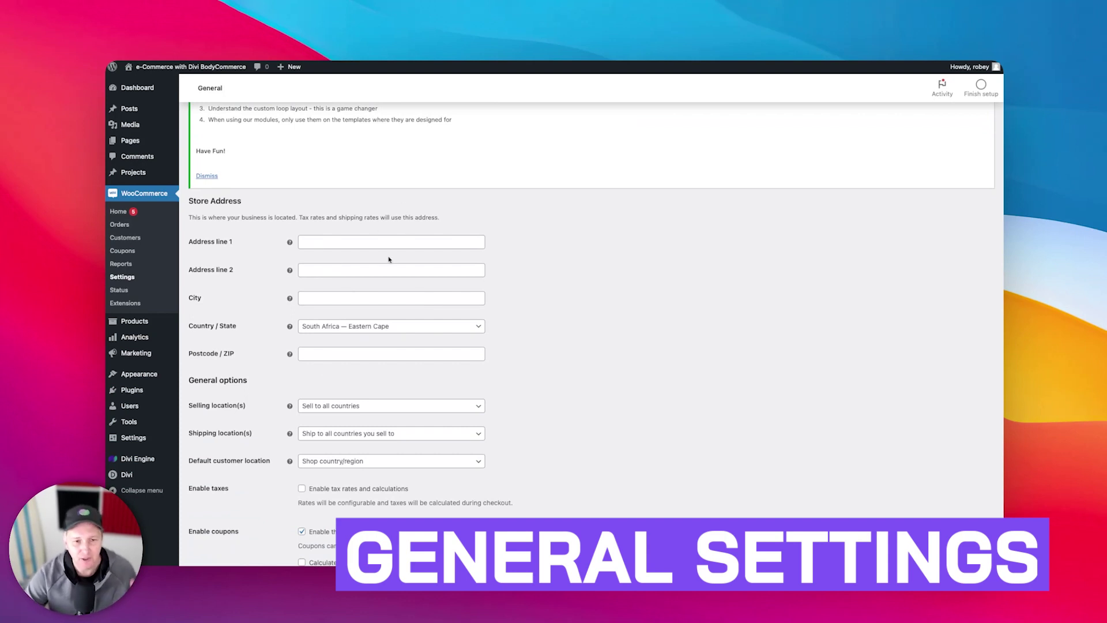
pyautogui.scroll(-2, 382, 271)
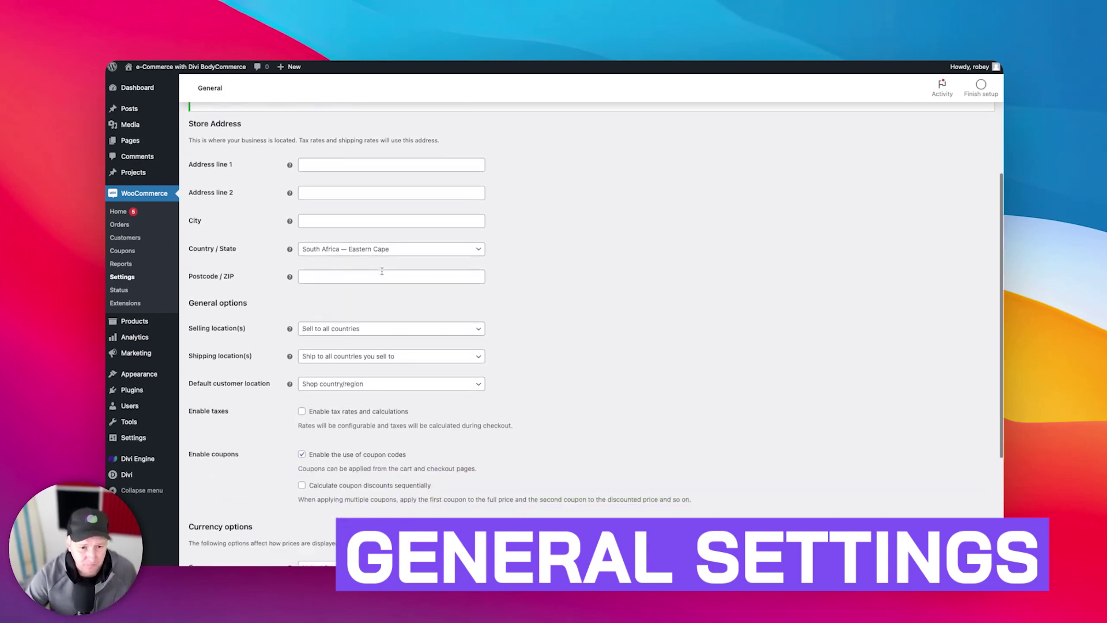
pyautogui.scroll(-3, 381, 272)
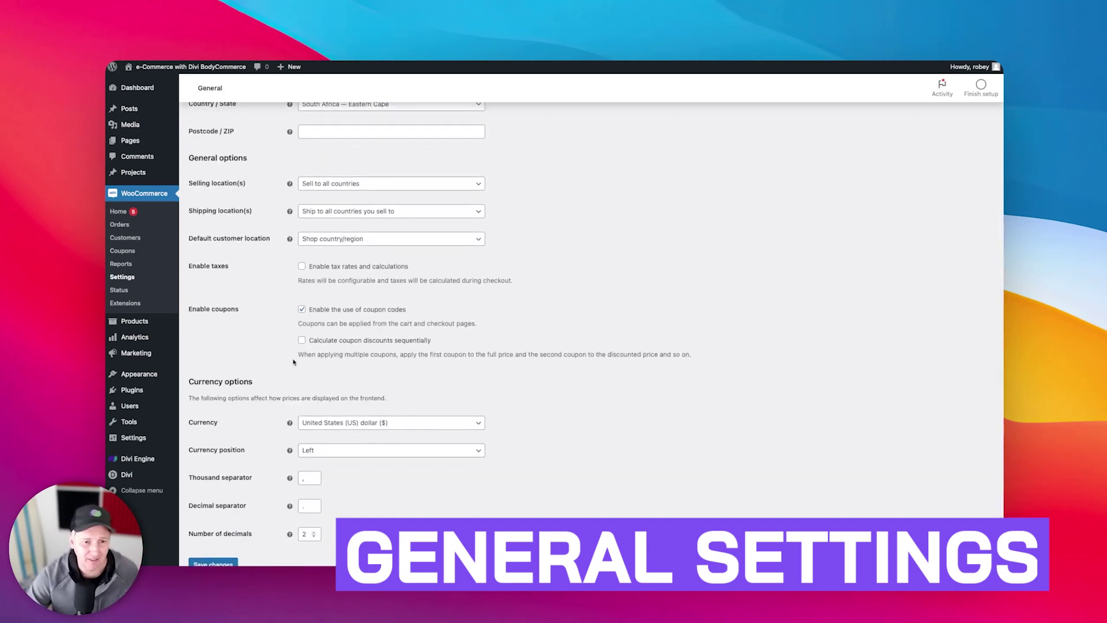
pyautogui.scroll(-2, 293, 361)
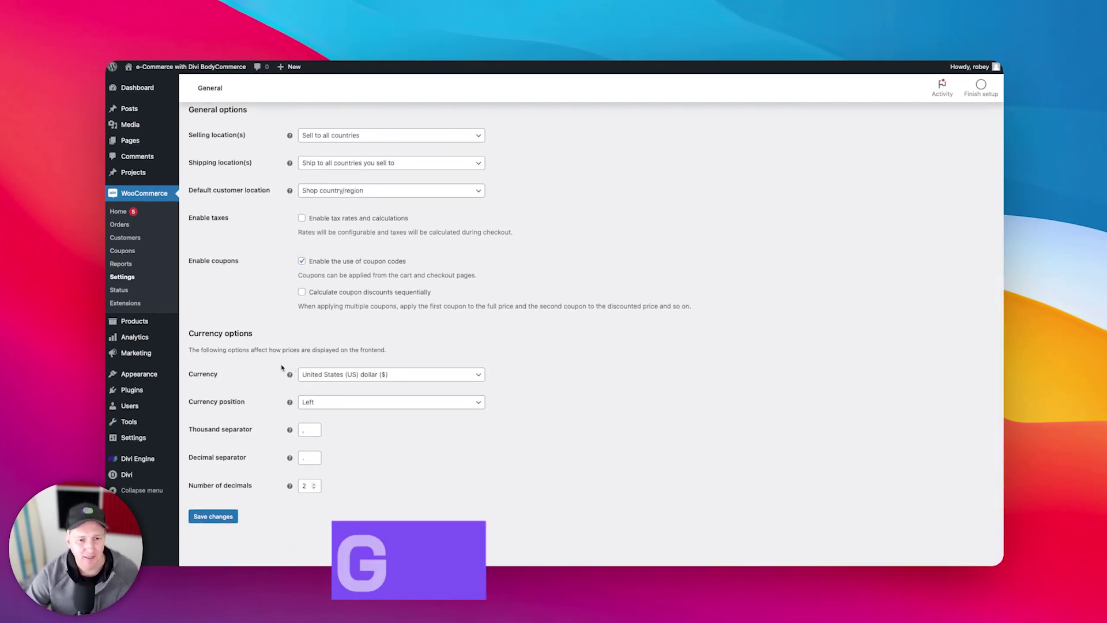
pyautogui.scroll(7, 254, 404)
pyautogui.click(249, 129)
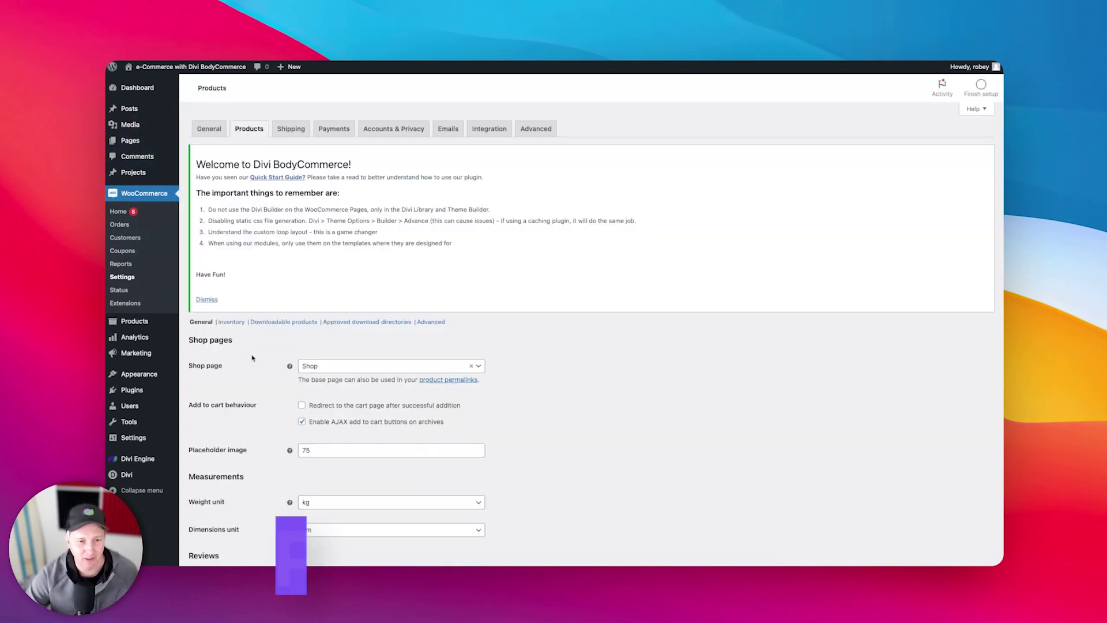
# Scroll the Products settings for shop page, units and reviews, and focus the Placeholder image field.
pyautogui.scroll(-4, 282, 258)
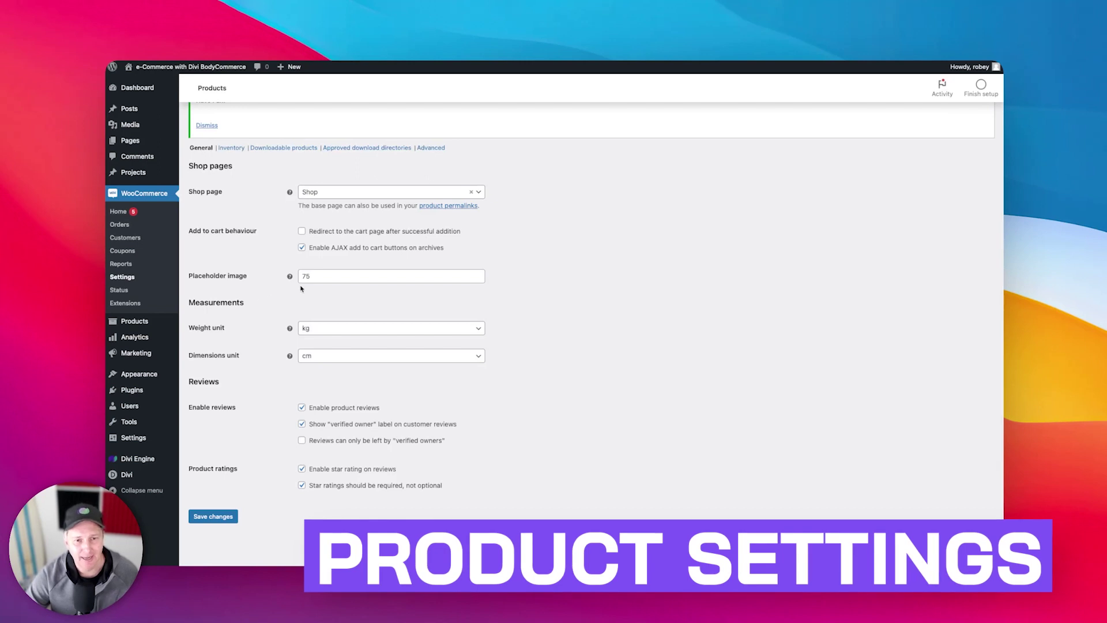
pyautogui.click(325, 276)
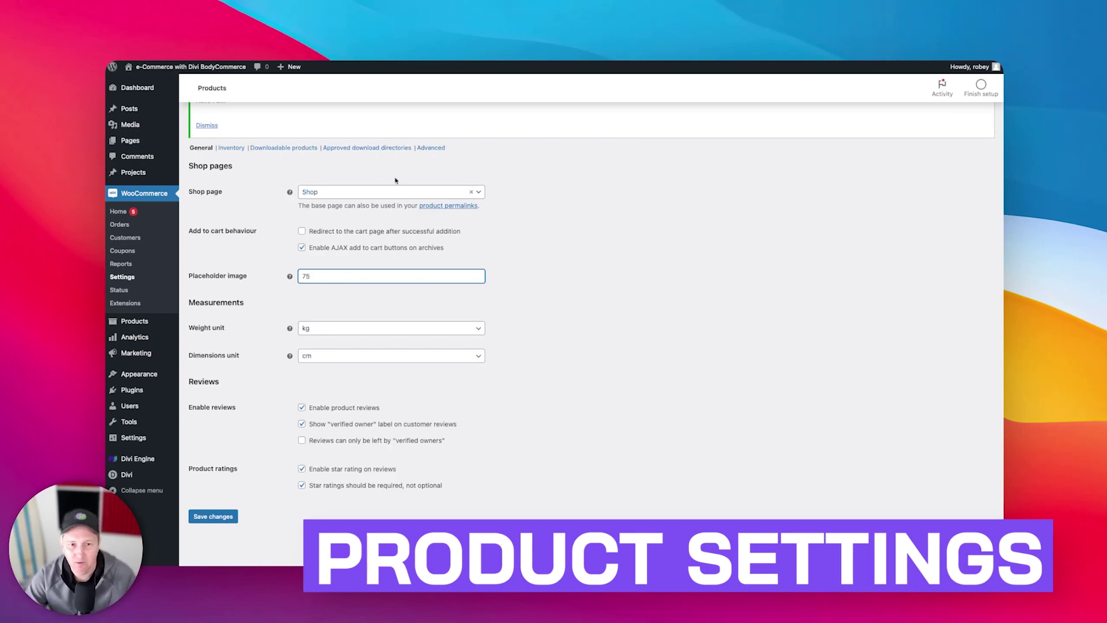
pyautogui.scroll(3, 245, 192)
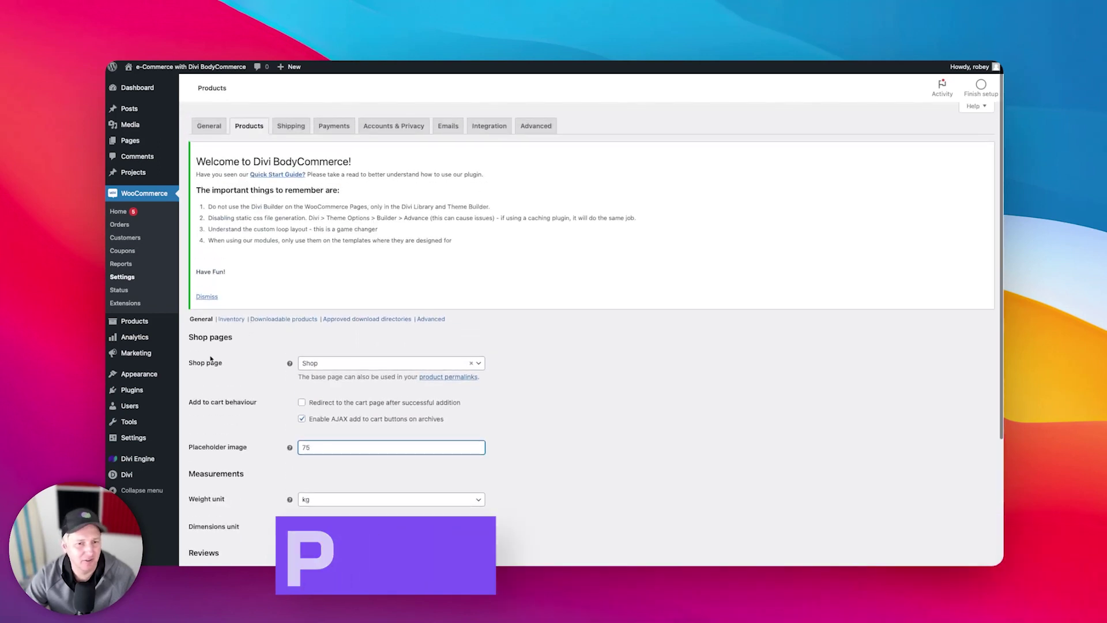
# View the South Africa shipping zone, dismiss its tour, then show the payment methods.
pyautogui.click(291, 126)
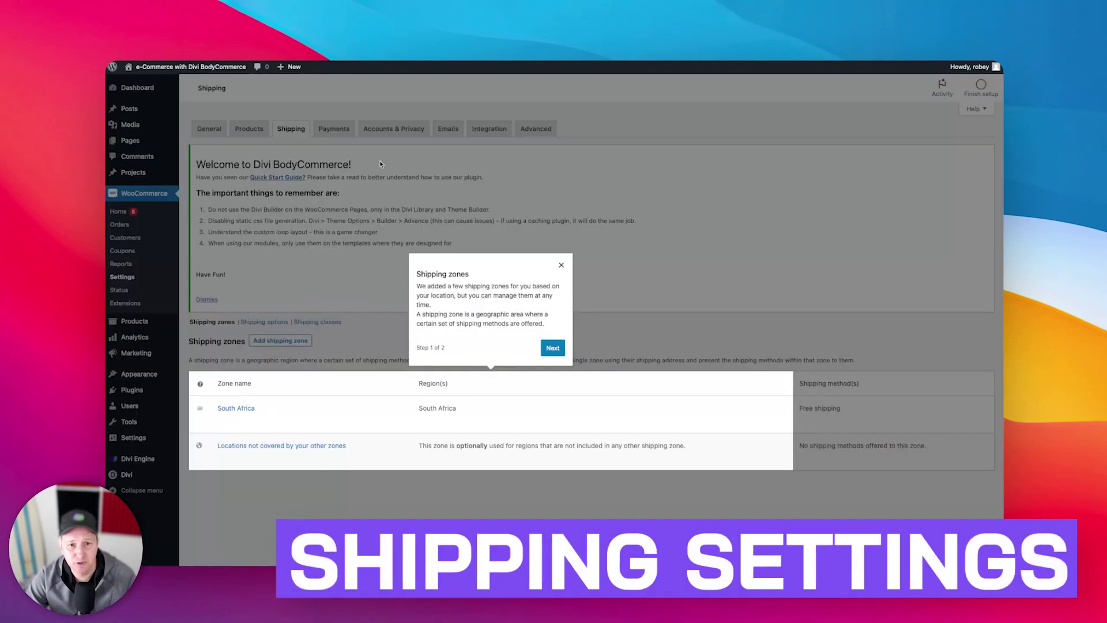
pyautogui.click(401, 168)
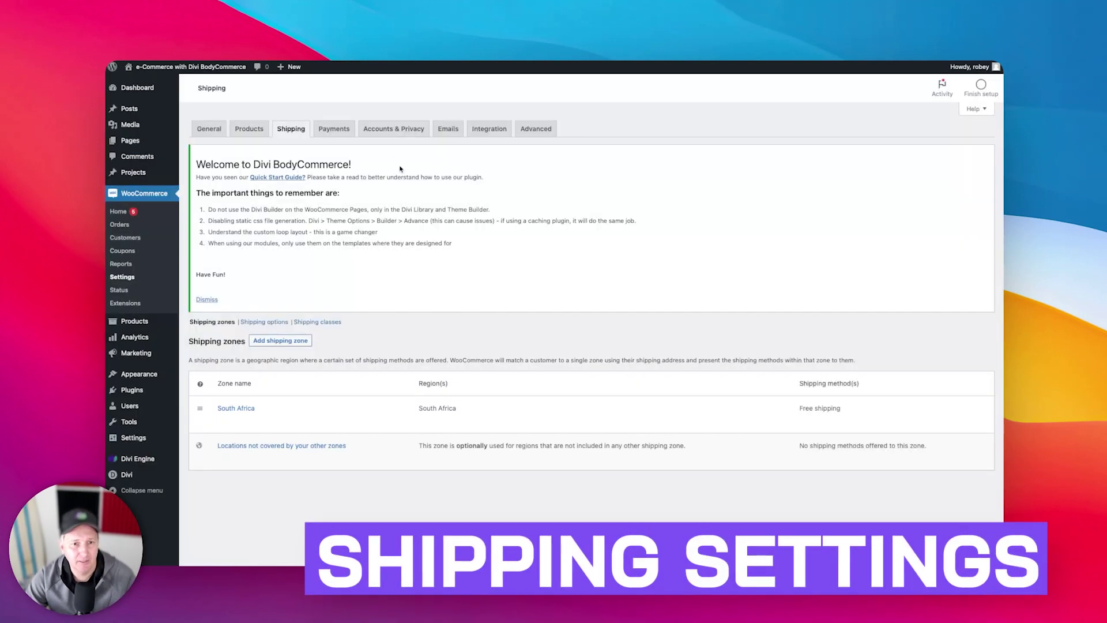
pyautogui.click(328, 129)
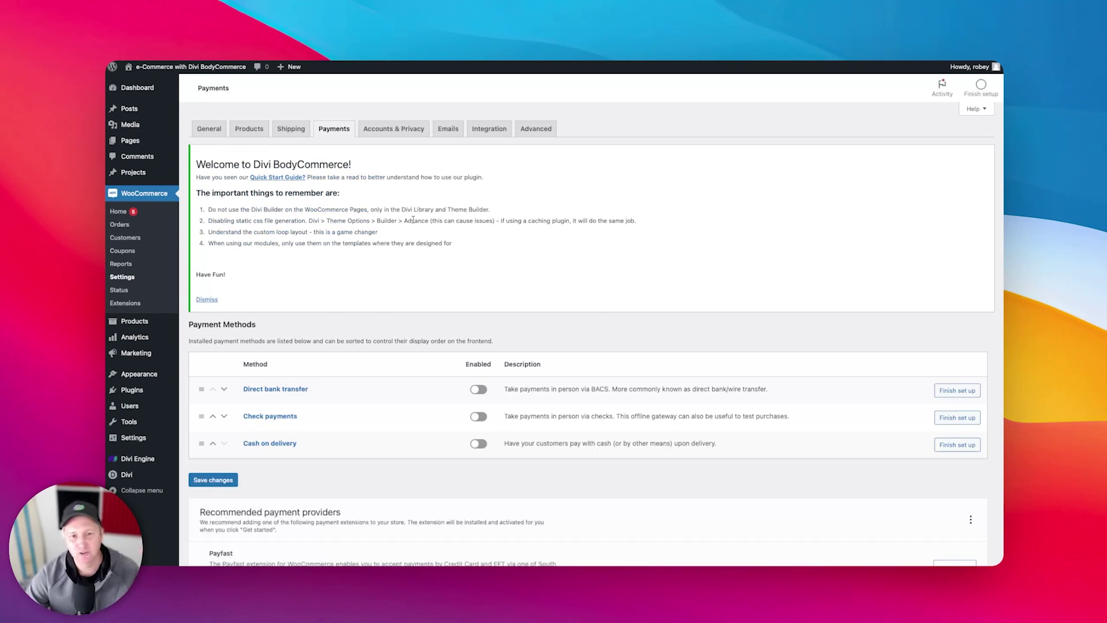
# Review the Accounts & Privacy options: guest checkout allowed, data retention periods all N/A.
pyautogui.click(395, 135)
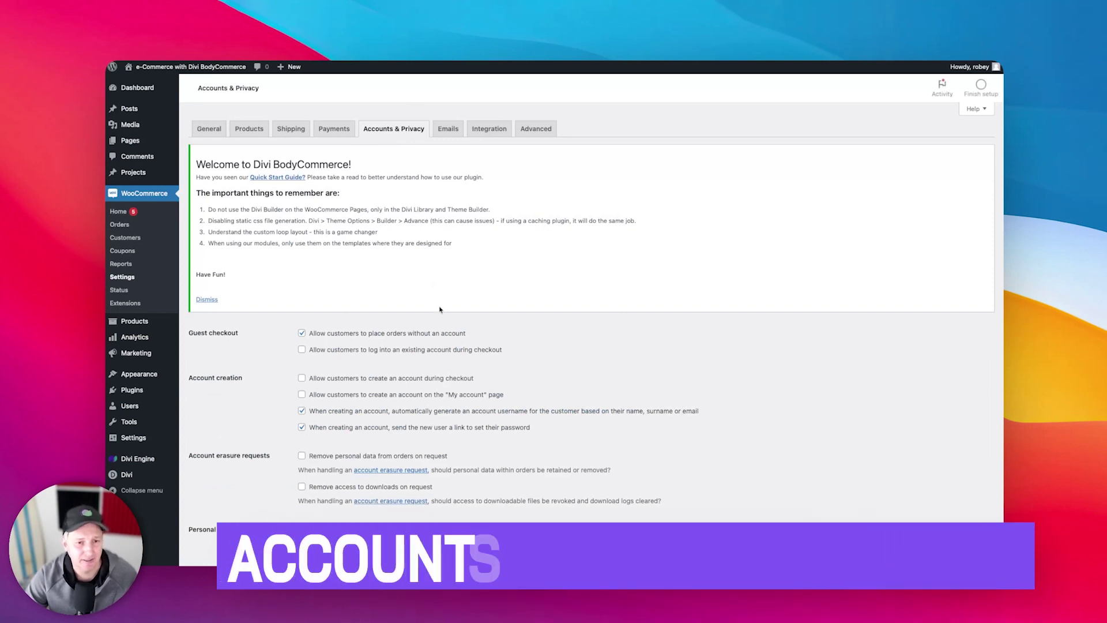
pyautogui.scroll(-3, 439, 310)
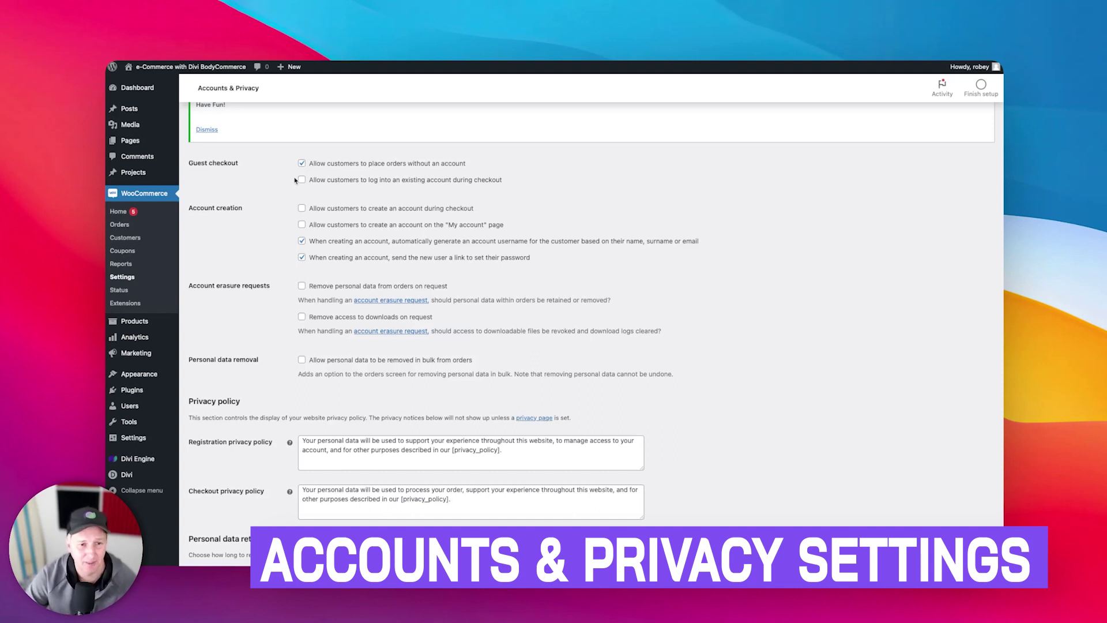
pyautogui.scroll(-4, 296, 181)
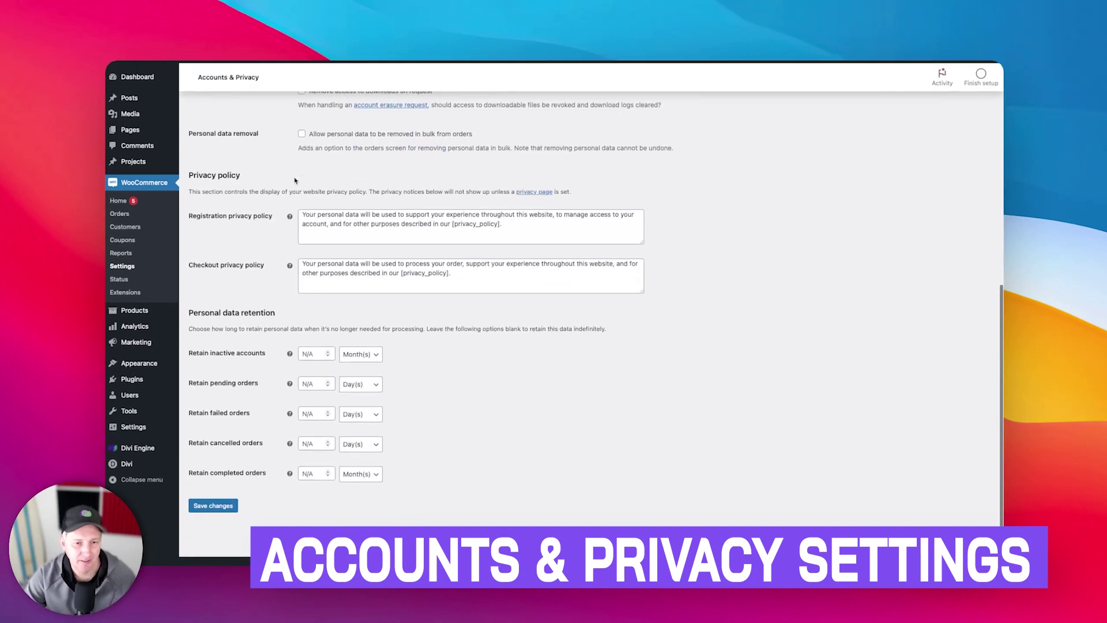
pyautogui.scroll(7, 295, 180)
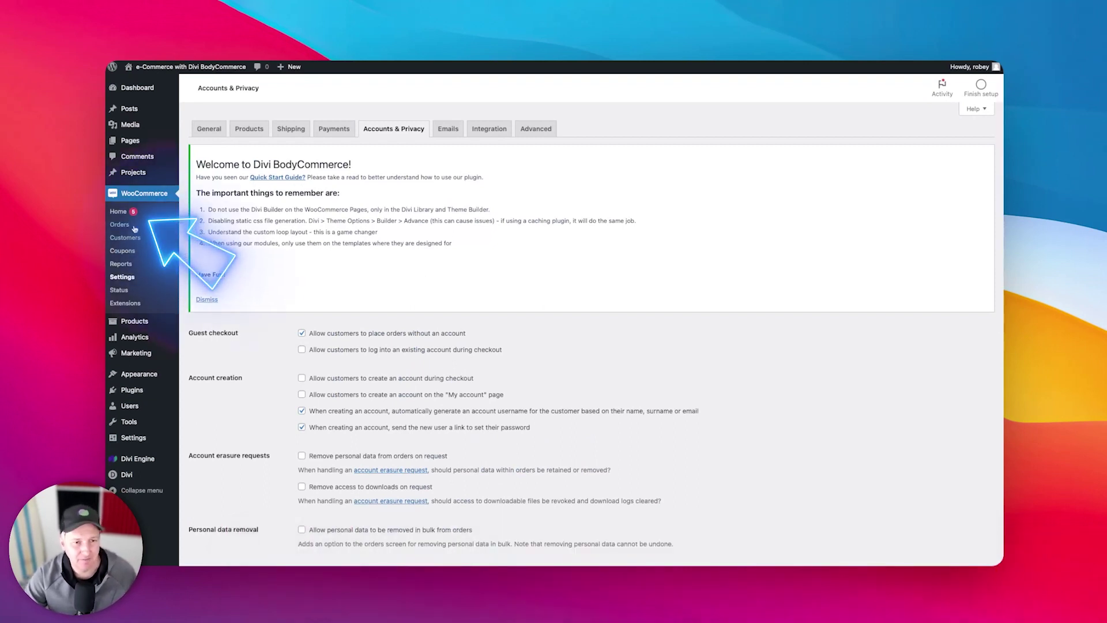
# Return to WooCommerce Home to see the 0-of-5 setup checklist.
pyautogui.click(113, 213)
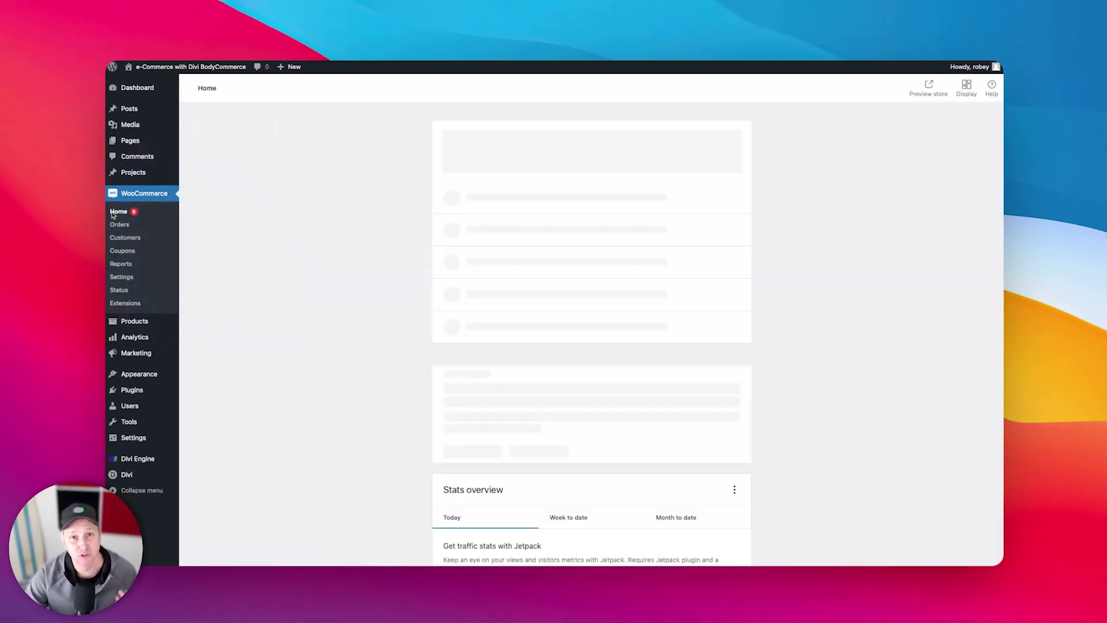